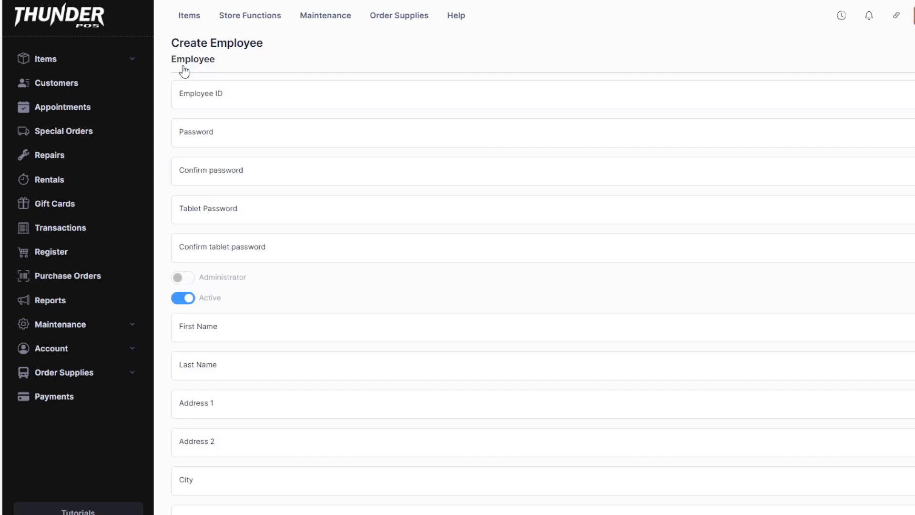
Step: Enter the new employee's ID, then enter and confirm the account password
left_click(263, 95)
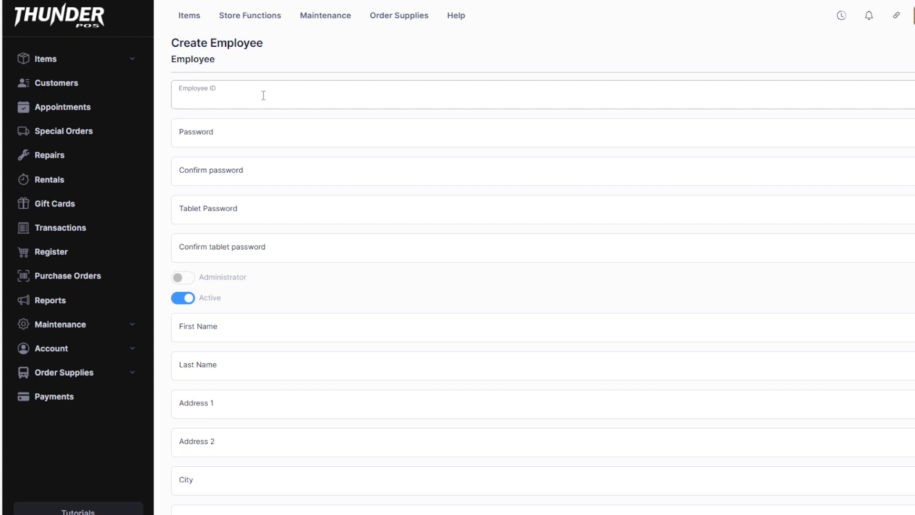
type("05")
left_click(297, 143)
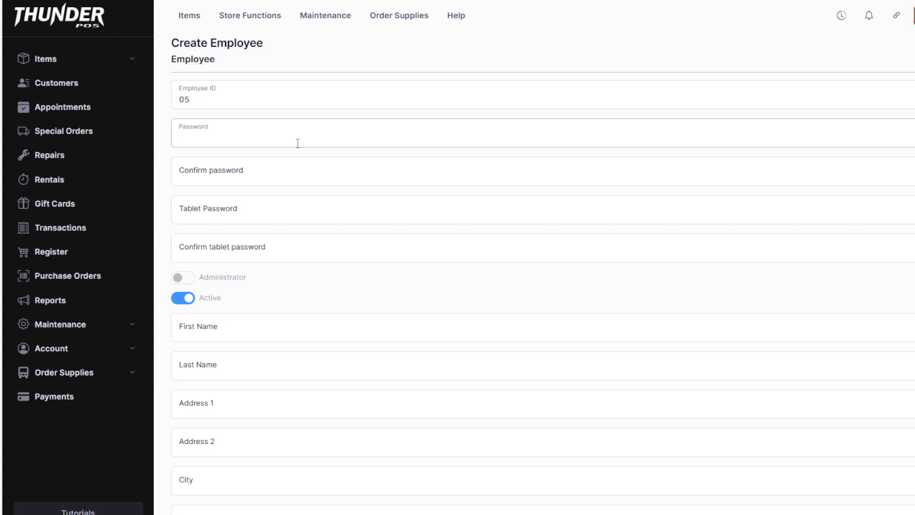
type("1234")
key("Tab")
type("1234")
key("Tab")
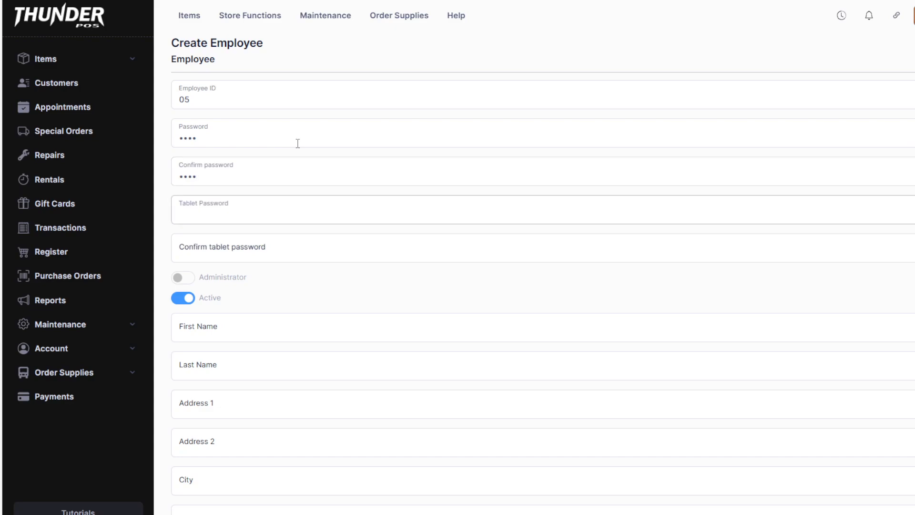
type("1234")
Step: Enter and confirm the new employee's tablet password
key("Tab")
type("12")
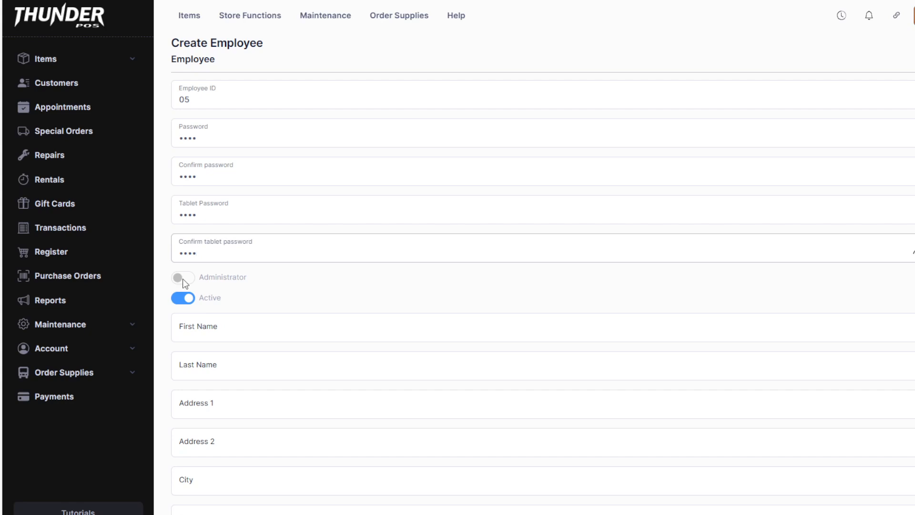
Step: Fill in the new employee's first name and last name
left_click(290, 323)
left_click(503, 308)
left_click(496, 321)
type("Jwe")
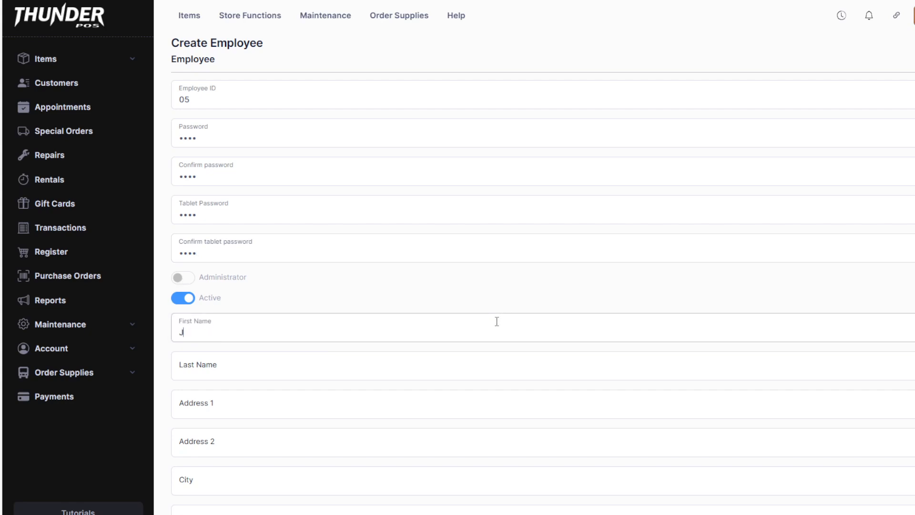
key("BackSpace")
key("BackSpace")
key("Tab")
key("Tab")
Step: Create the employee record, leaving the address, contact, payroll and notes fields blank and the hourly wage at its default
scroll(490, 306, "down", 5)
scroll(430, 307, "up", 3)
scroll(327, 170, "down", 3)
scroll(306, 239, "down", 2)
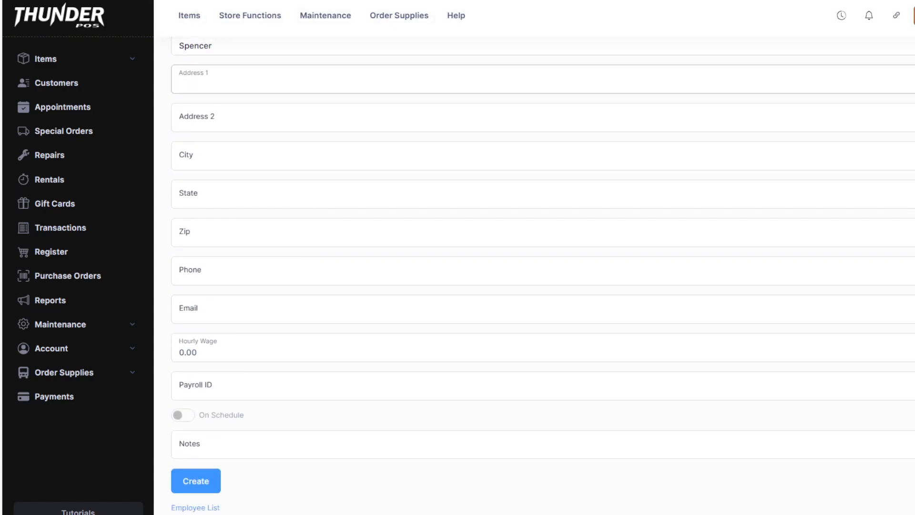
scroll(268, 232, "up", 3)
scroll(262, 239, "down", 3)
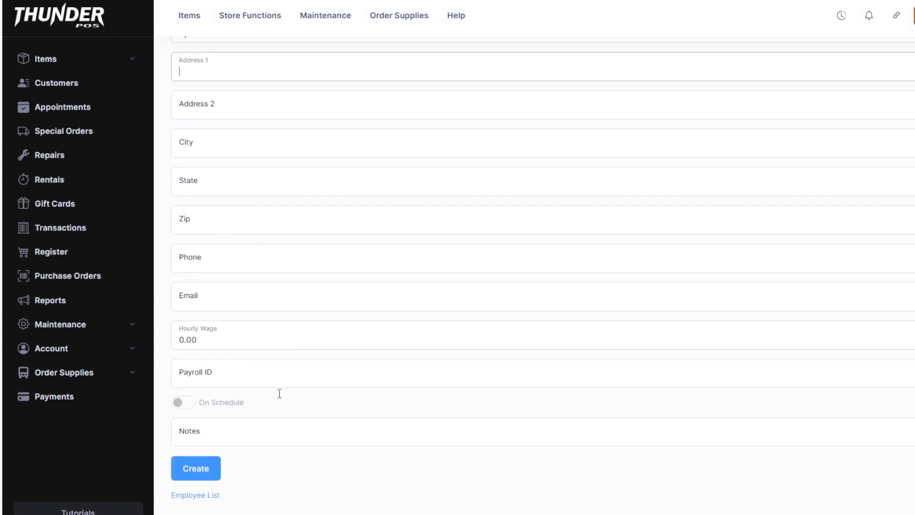
scroll(253, 273, "up", 4)
scroll(253, 376, "down", 4)
mouse_move(250, 15)
scroll(222, 452, "up", 6)
scroll(224, 453, "down", 6)
scroll(224, 453, "down", 1)
left_click(206, 470)
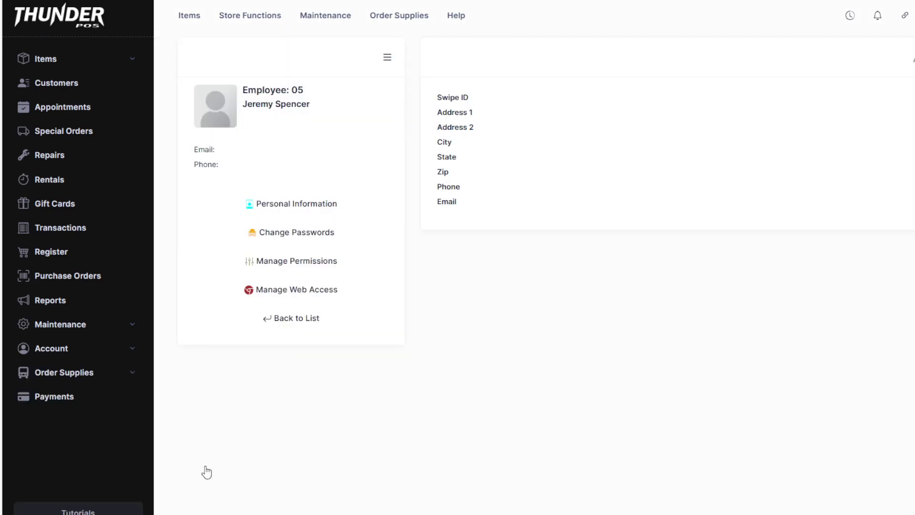
Step: Enable the Add Customer, Change Cost, Update Items and Vendor Returns management permissions for the new employee
left_click(387, 58)
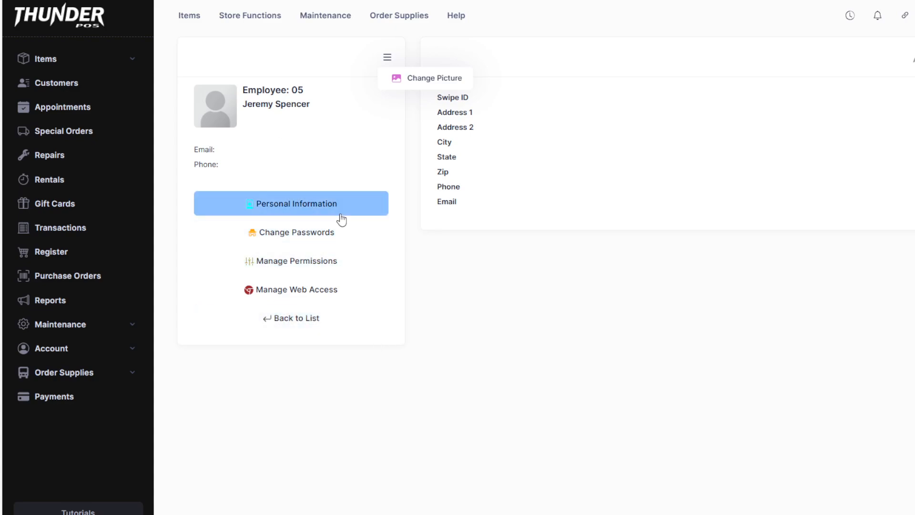
left_click(319, 277)
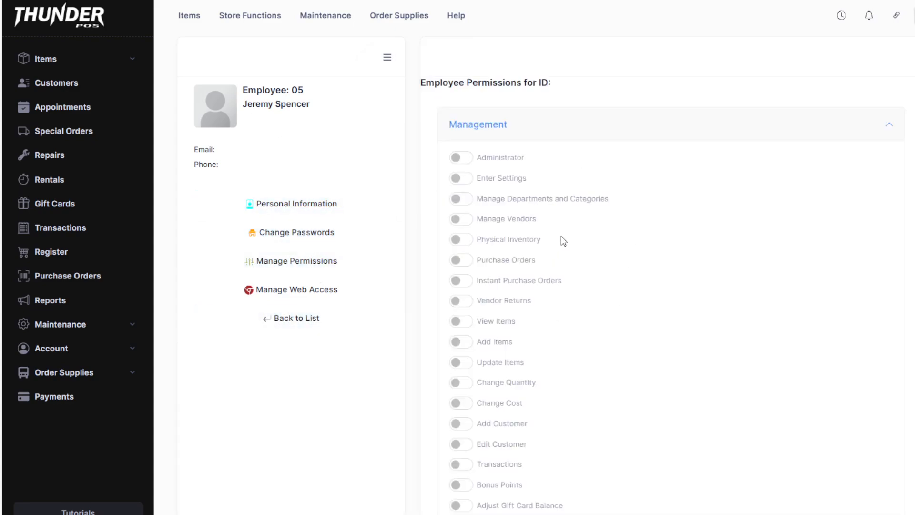
scroll(615, 412, "down", 3)
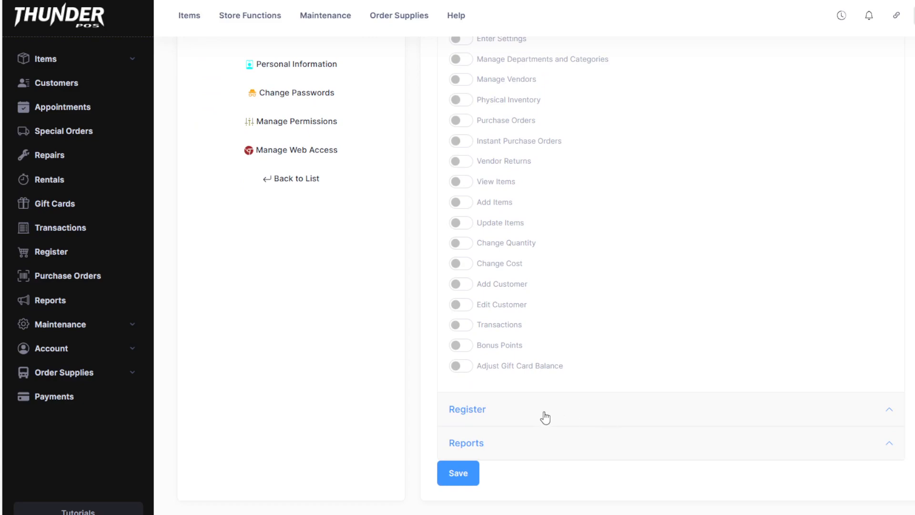
left_click(460, 284)
left_click(460, 263)
left_click(461, 223)
left_click(461, 161)
scroll(526, 313, "up", 3)
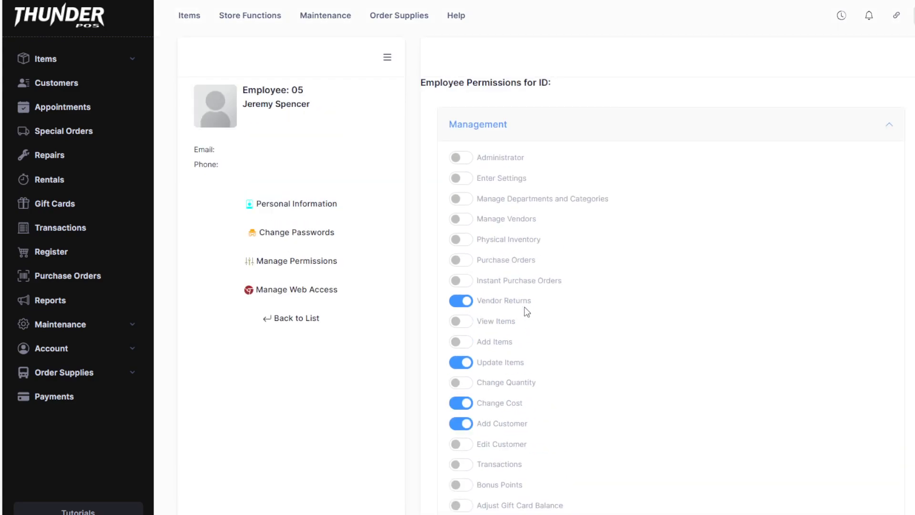
Step: View the new employee's web access settings and return to the employee list
left_click(327, 292)
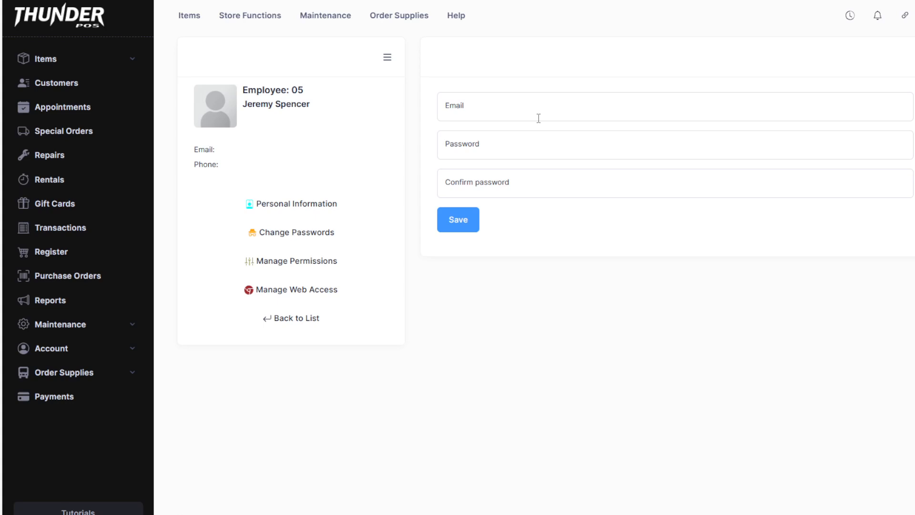
left_click(296, 325)
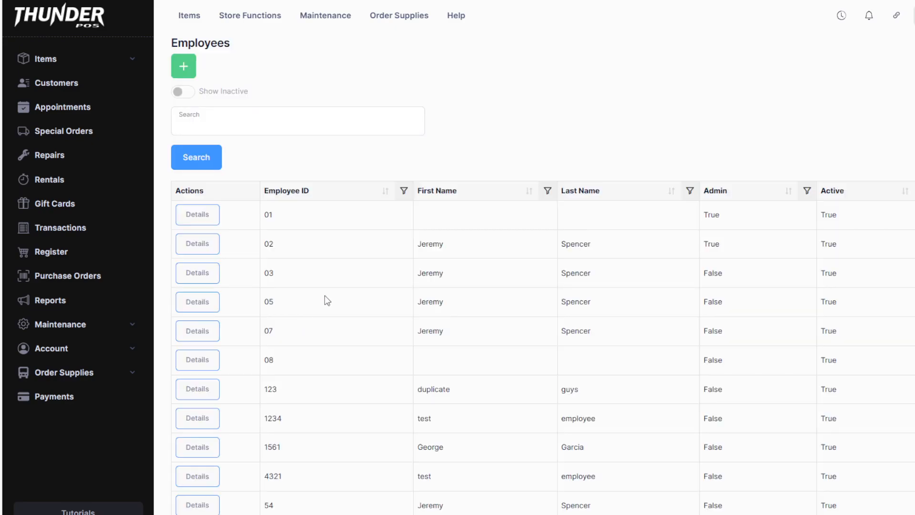
Step: Remove web access from the last removable login among the store's web logins and return to the employee list
left_click(914, 46)
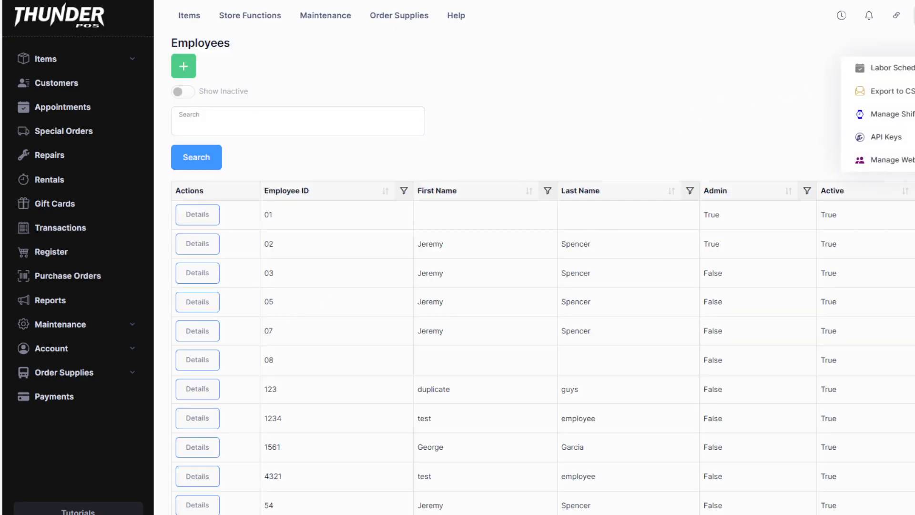
left_click(899, 161)
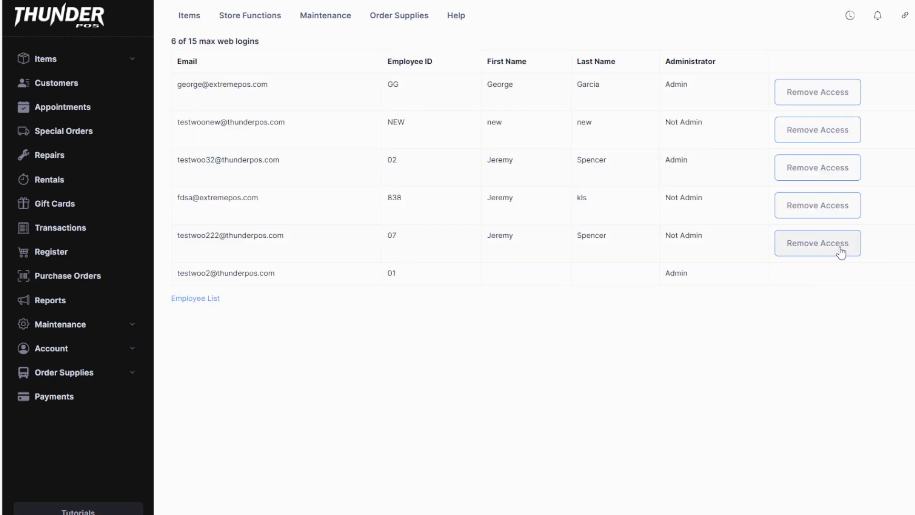
left_click(841, 251)
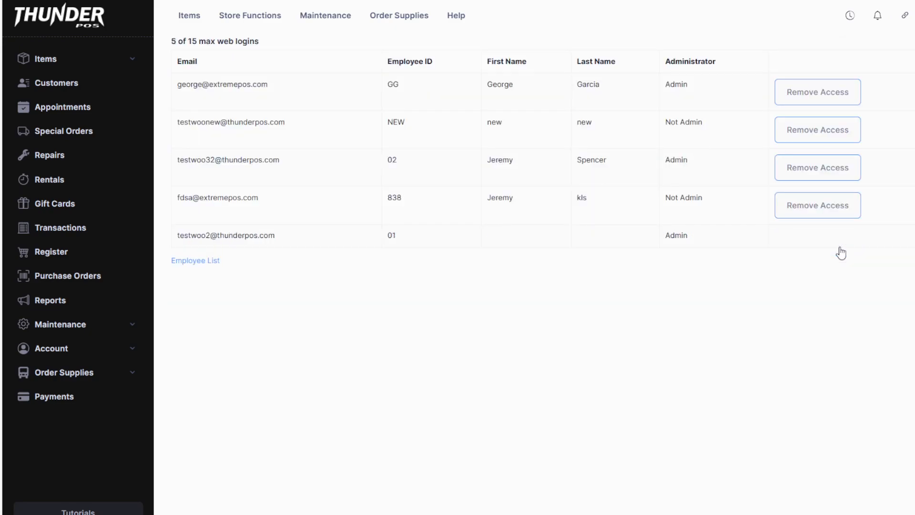
left_click(209, 262)
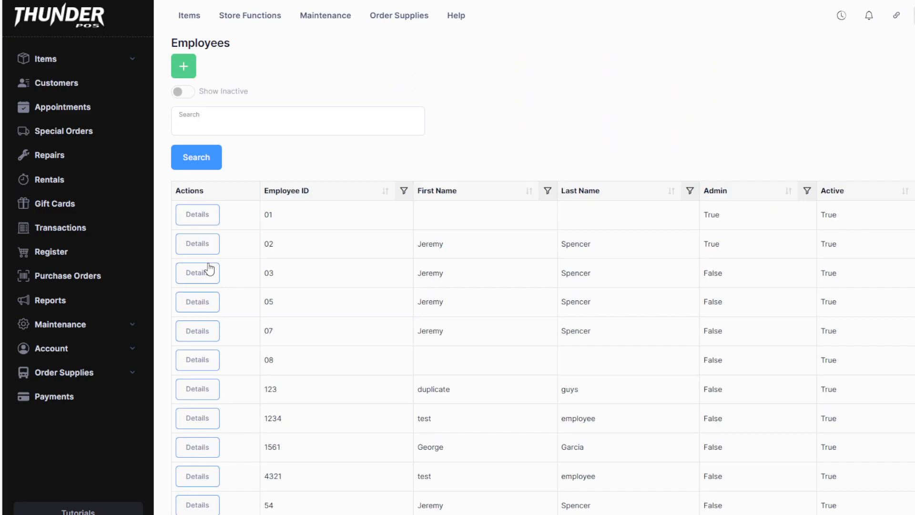